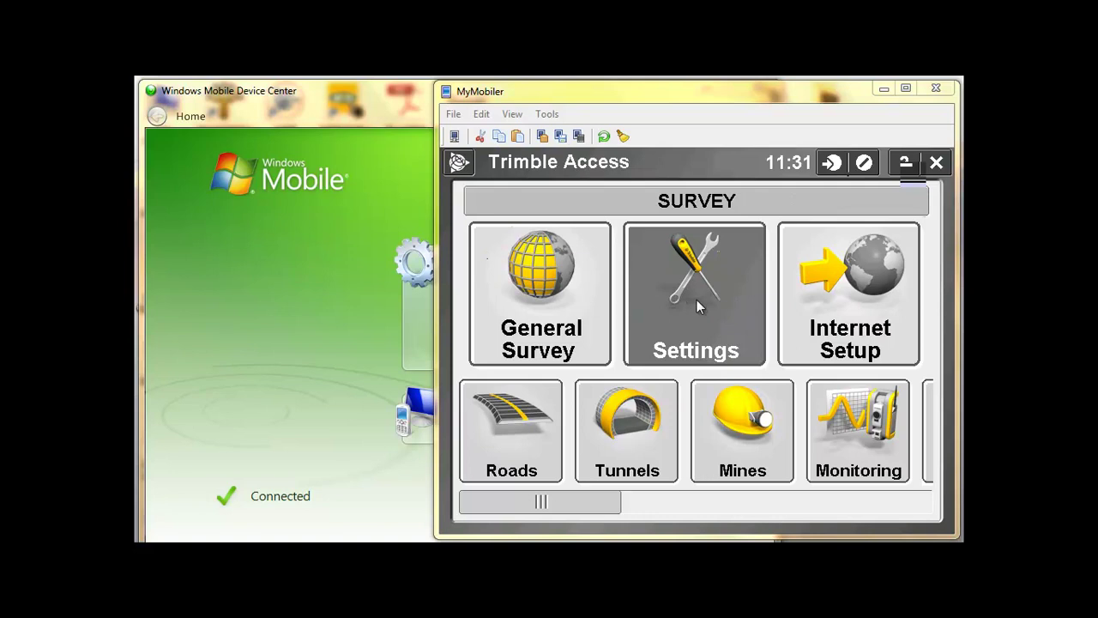
Open the RTK style for editing from Settings > Survey Styles
click(724, 298)
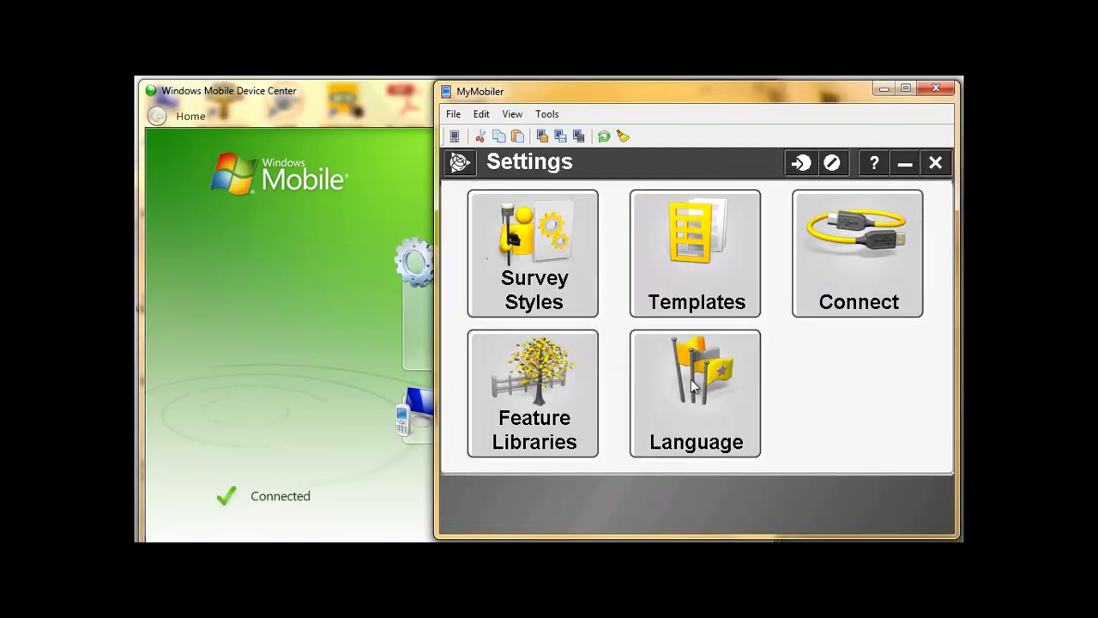
click(548, 258)
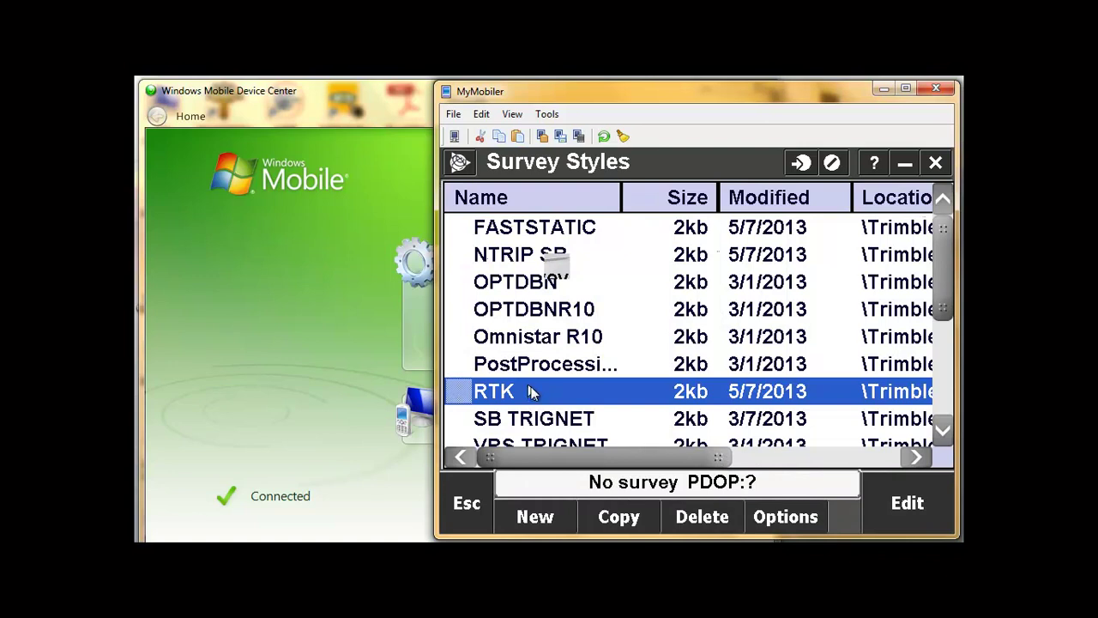
click(531, 392)
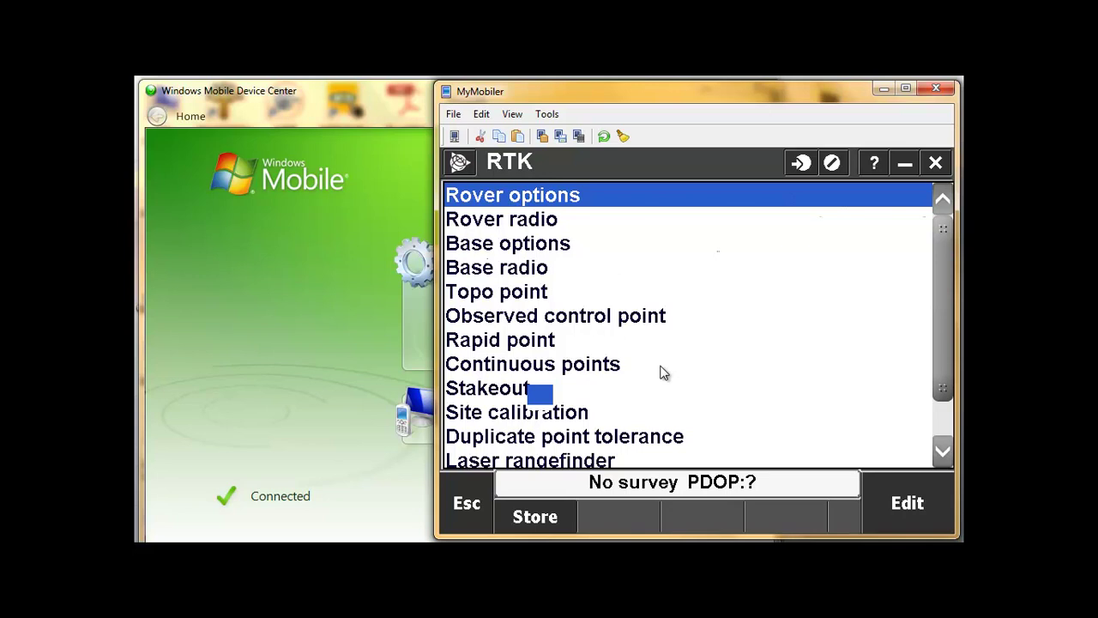
Connect to the Receiver internal base radio to reach its Radio configuration (453.2000 MHz, TT450s)
click(505, 271)
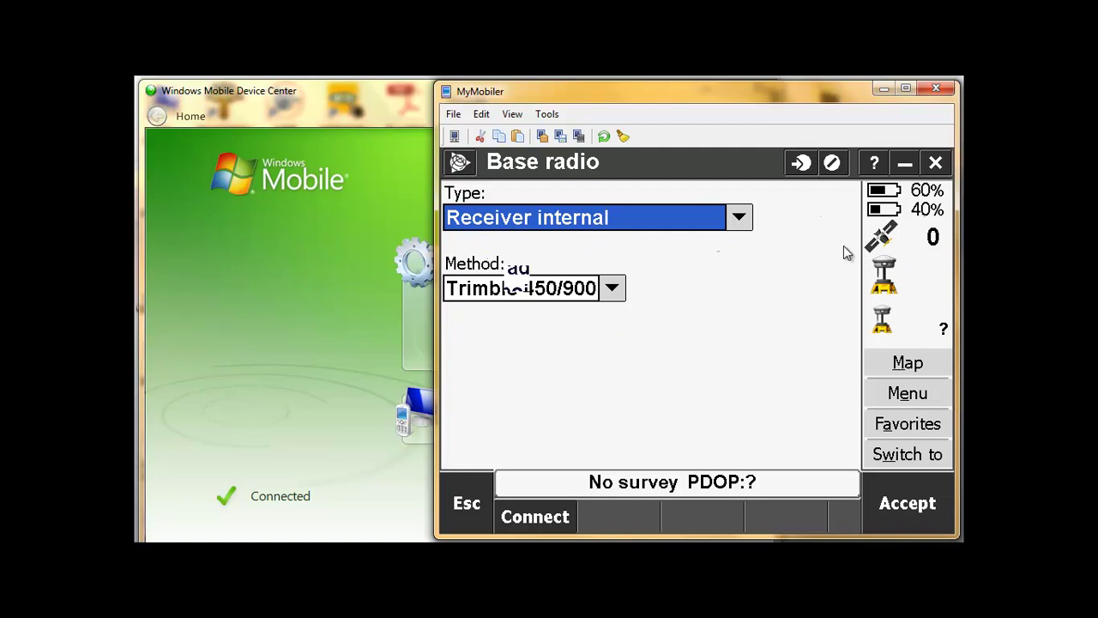
click(536, 517)
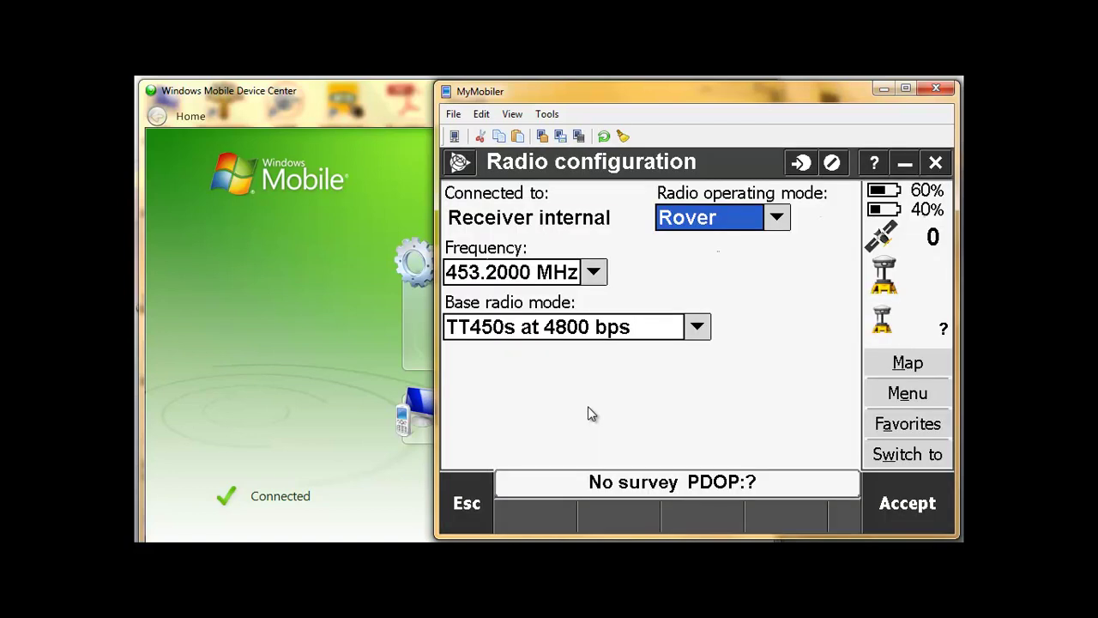
Switch the internal radio's operating mode to Base at 453.2000 MHz
click(777, 220)
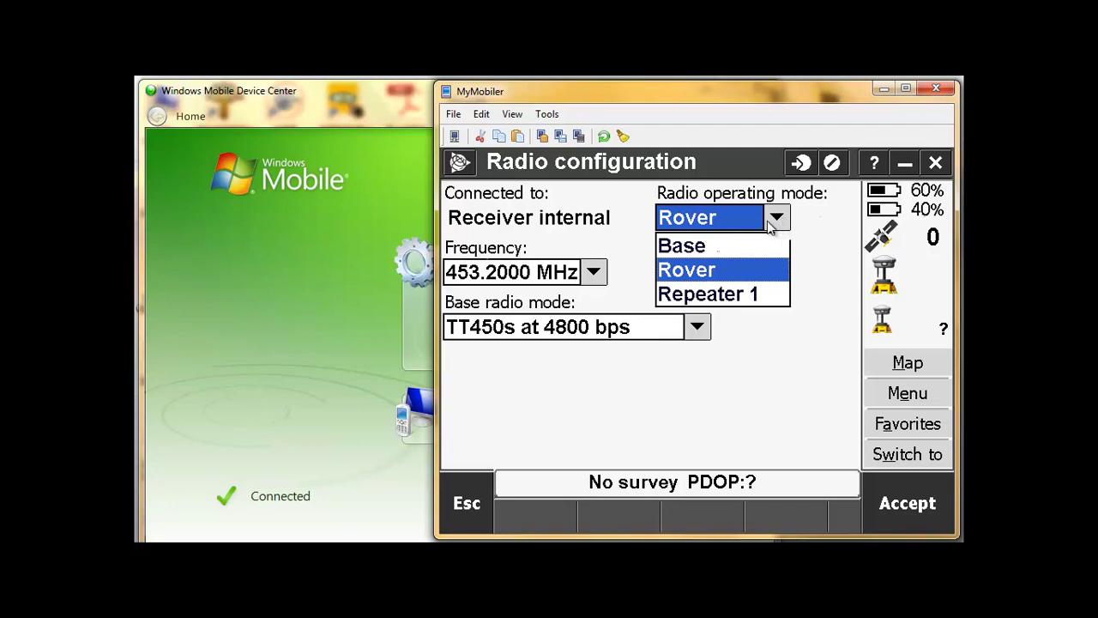
click(696, 248)
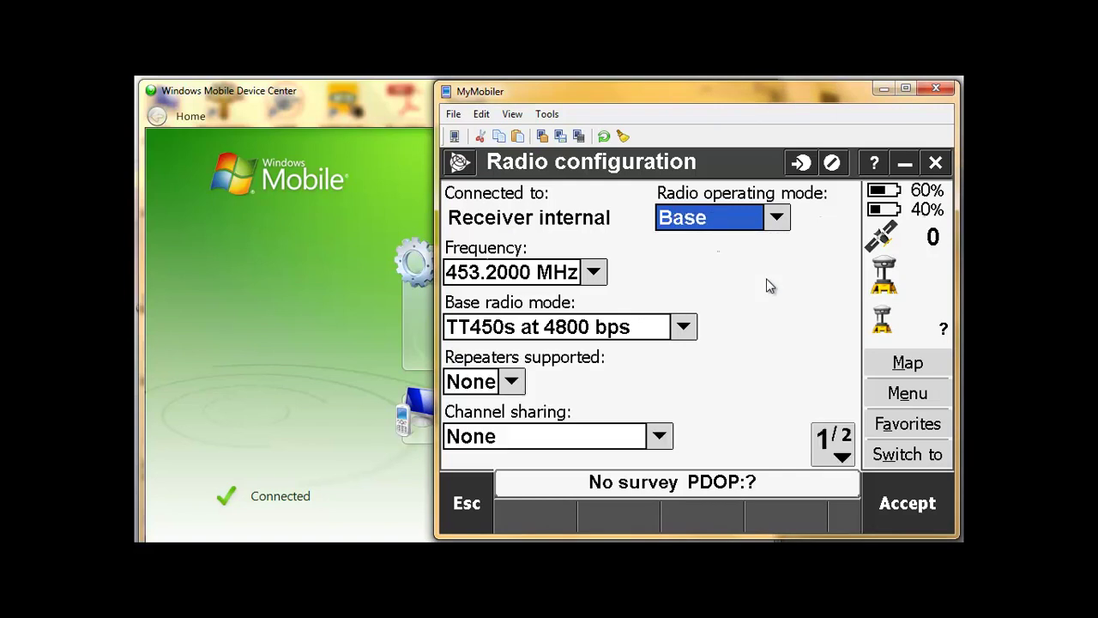
click(595, 273)
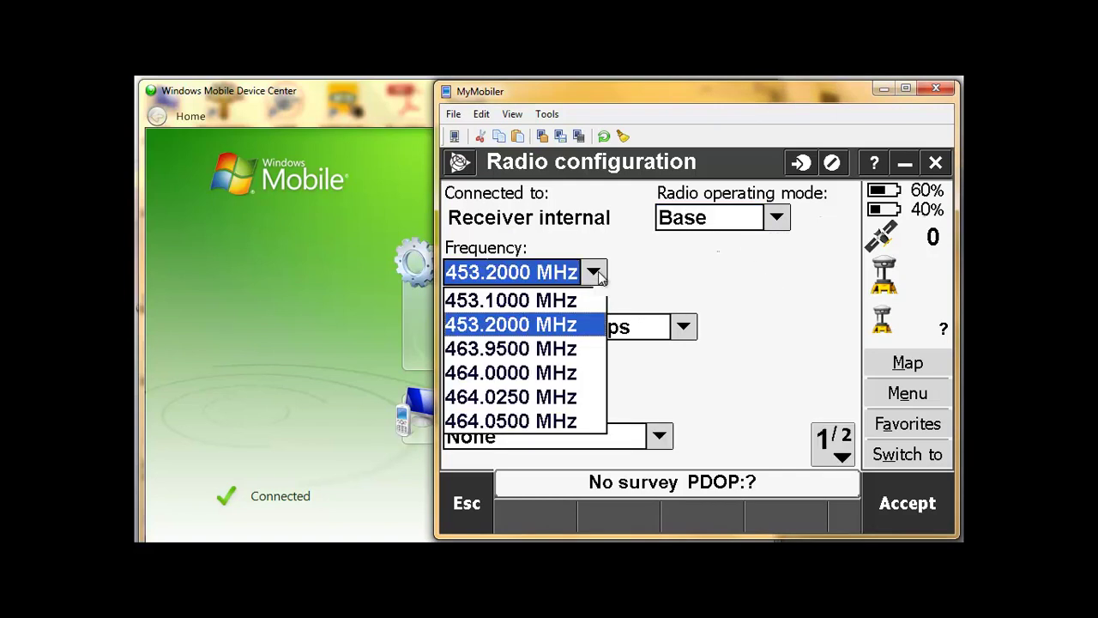
click(499, 324)
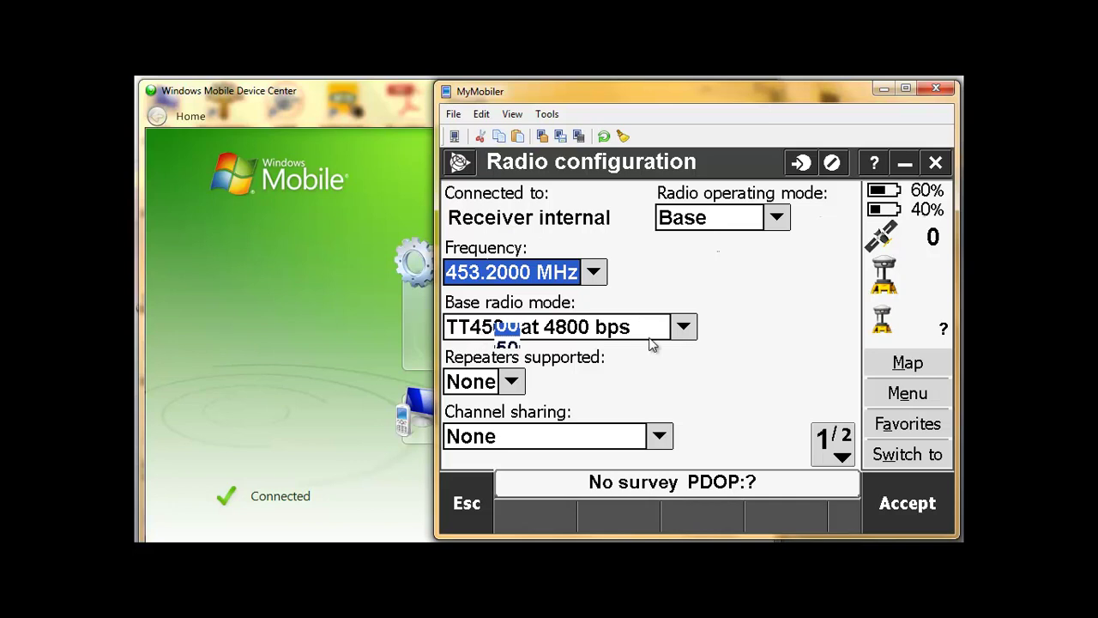
Keep TT450s at 4800 bps with no repeaters, then view page 2 showing Station ID 7
click(728, 225)
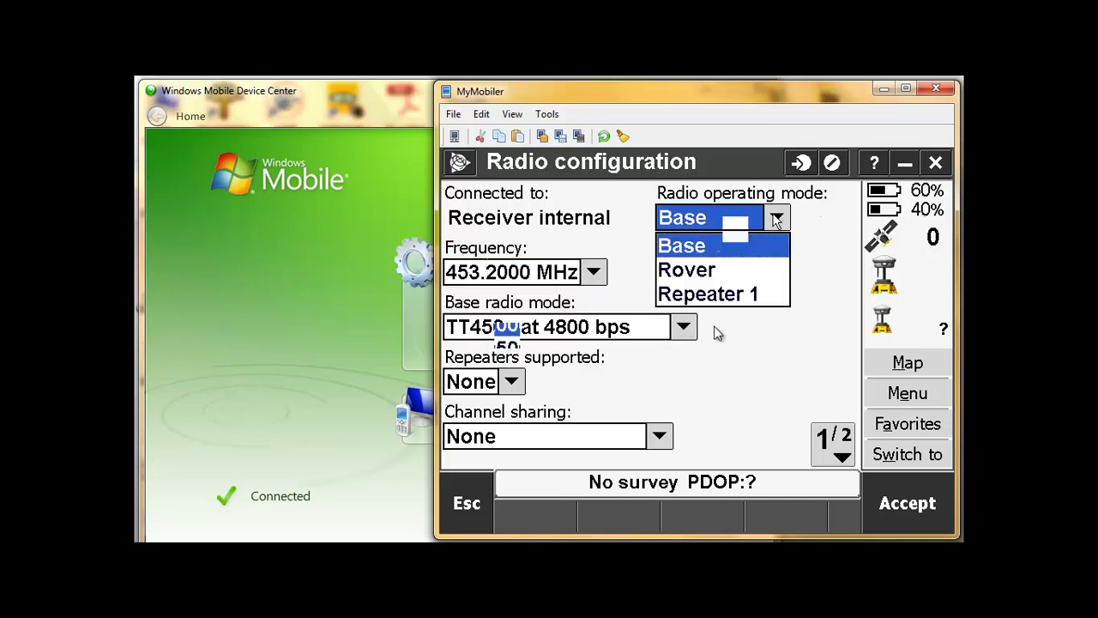
click(689, 331)
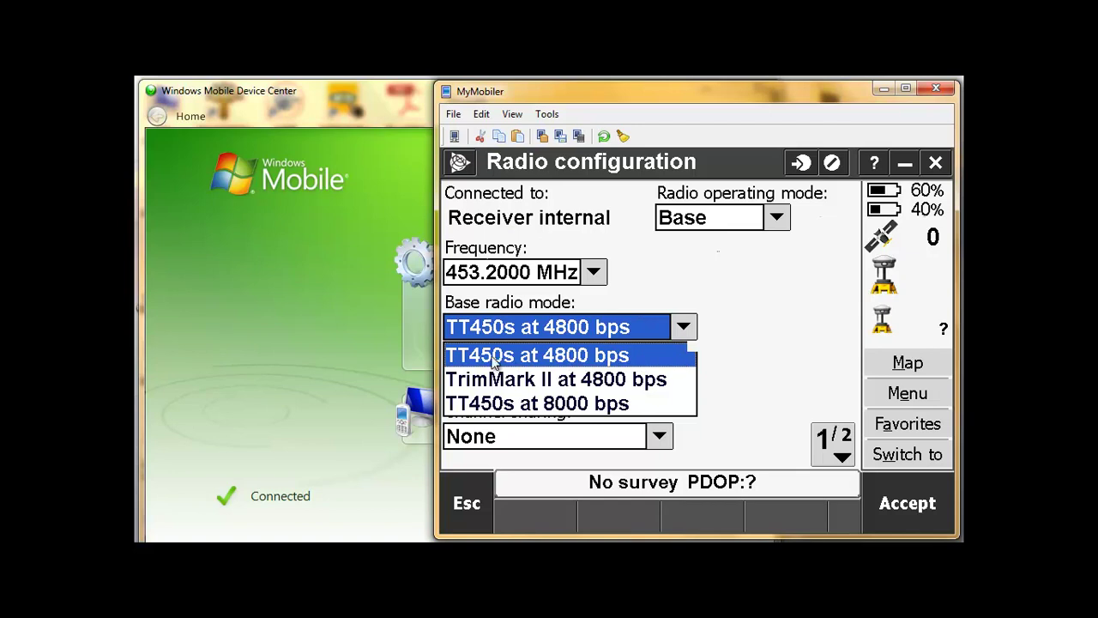
click(675, 360)
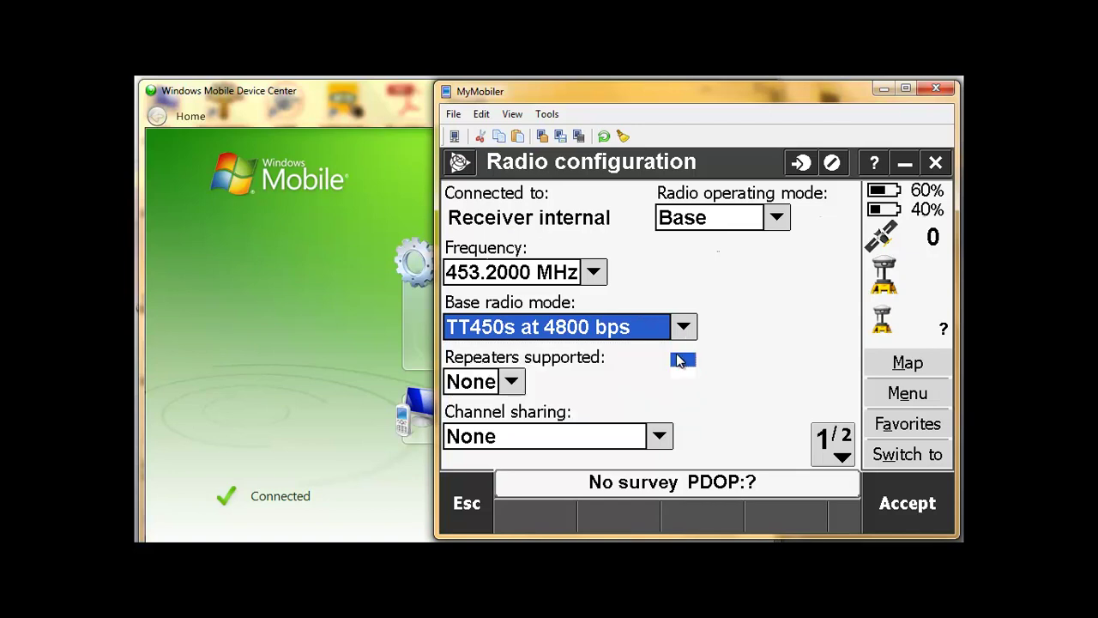
click(518, 383)
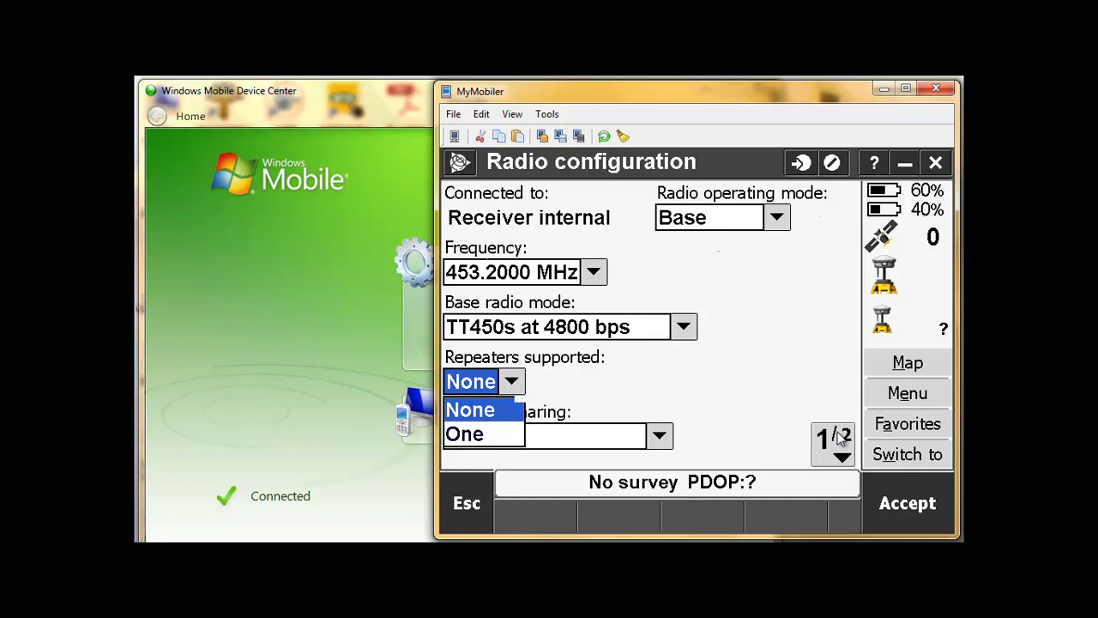
click(484, 410)
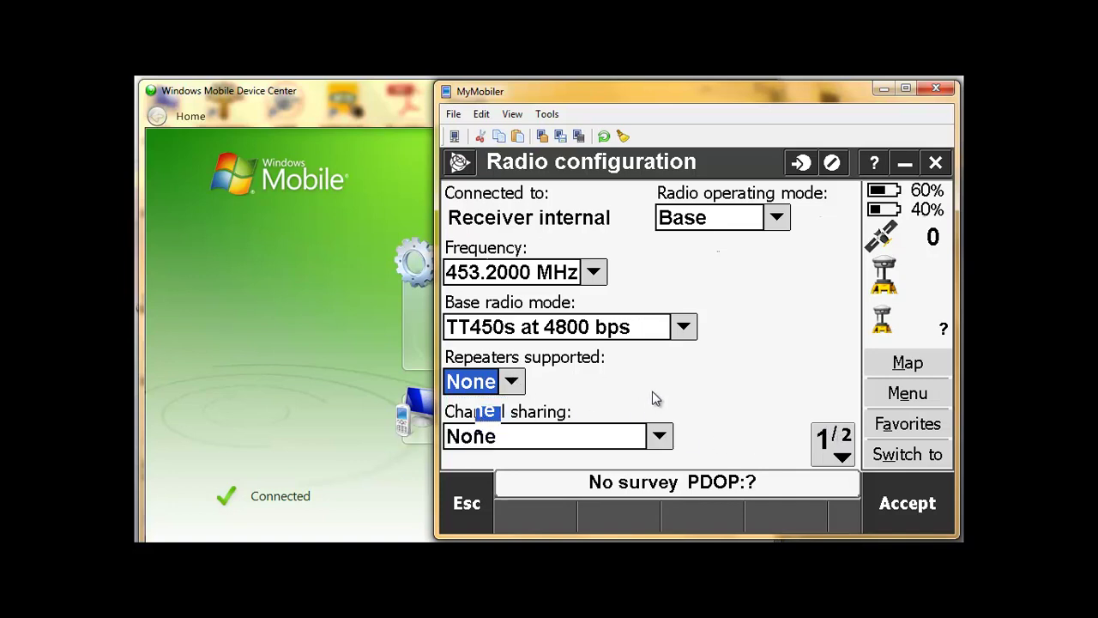
click(845, 447)
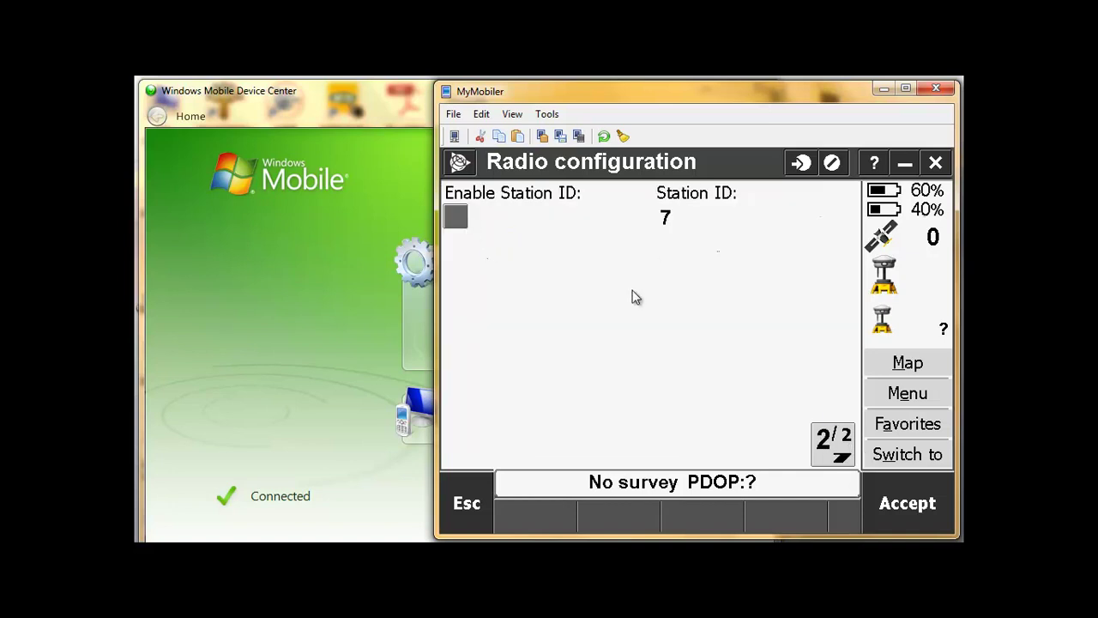
Return to page 1 and accept the Base radio configuration for the internal radio
click(844, 441)
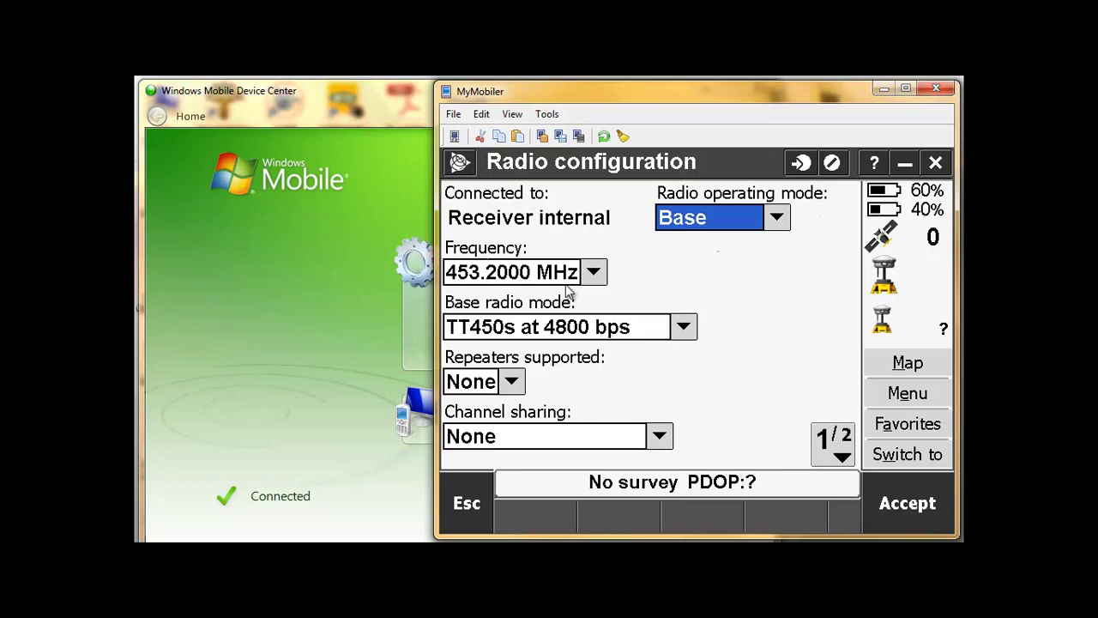
click(923, 506)
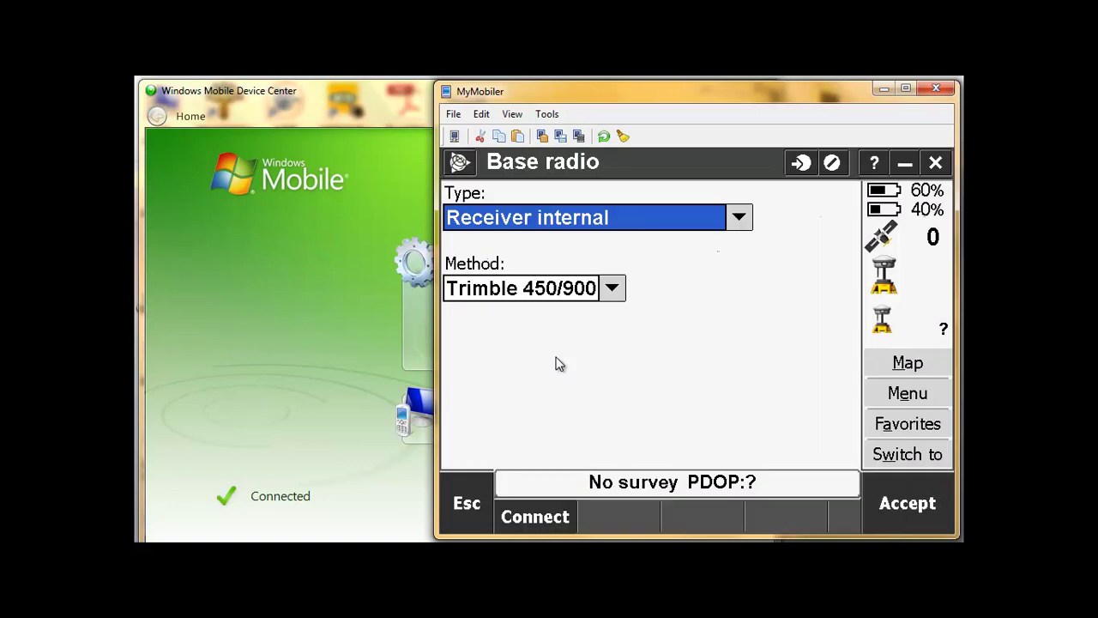
Change the base radio type to Trimble TDL450 and connect to it
click(740, 220)
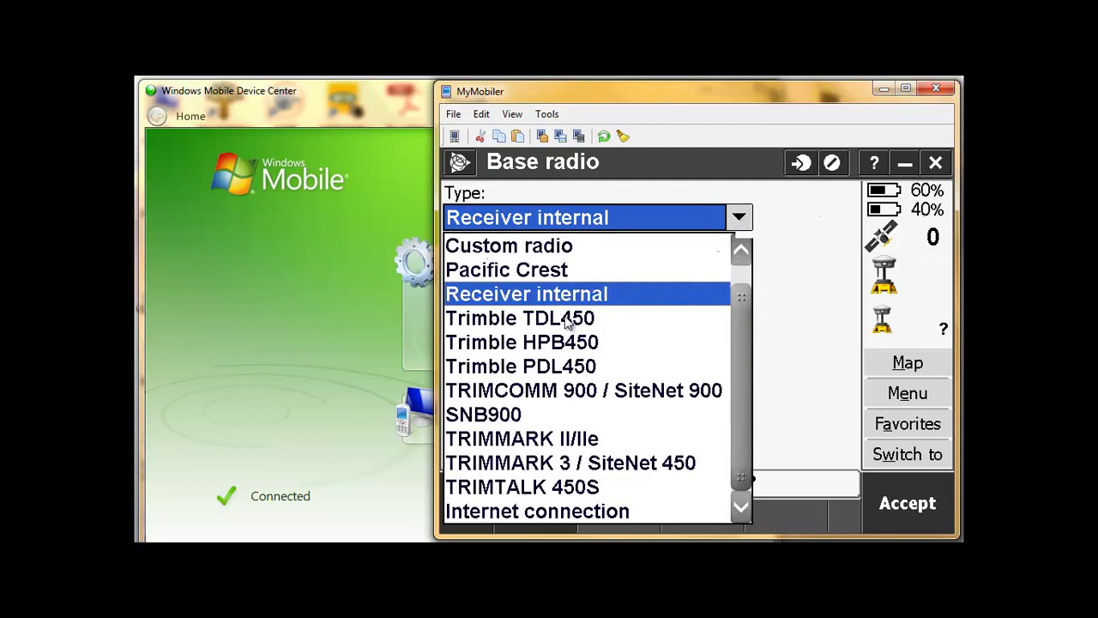
click(567, 319)
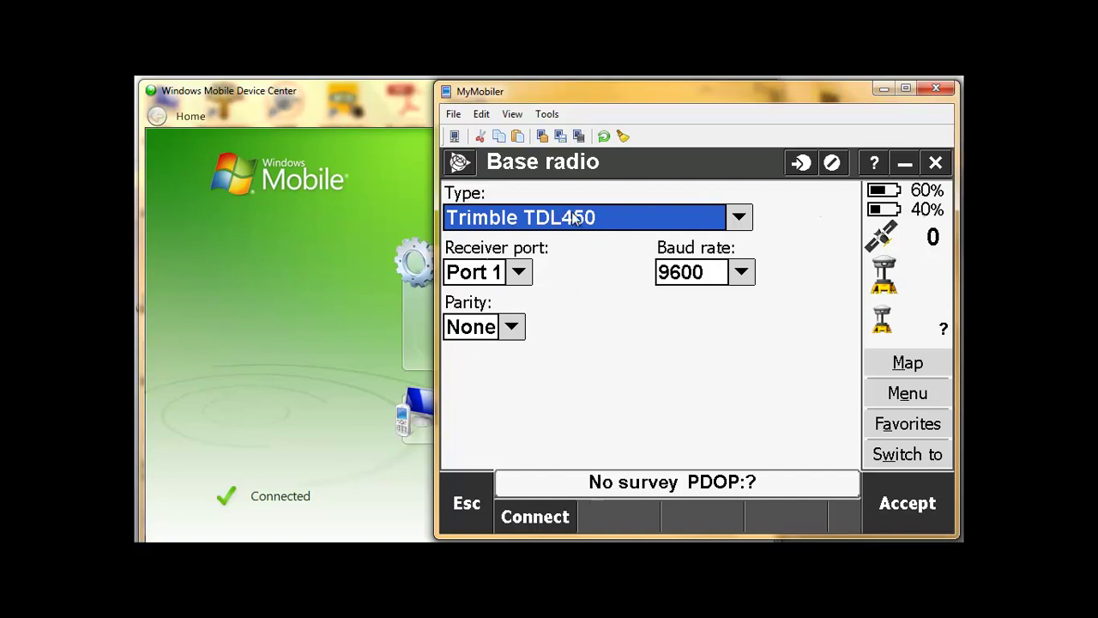
click(558, 518)
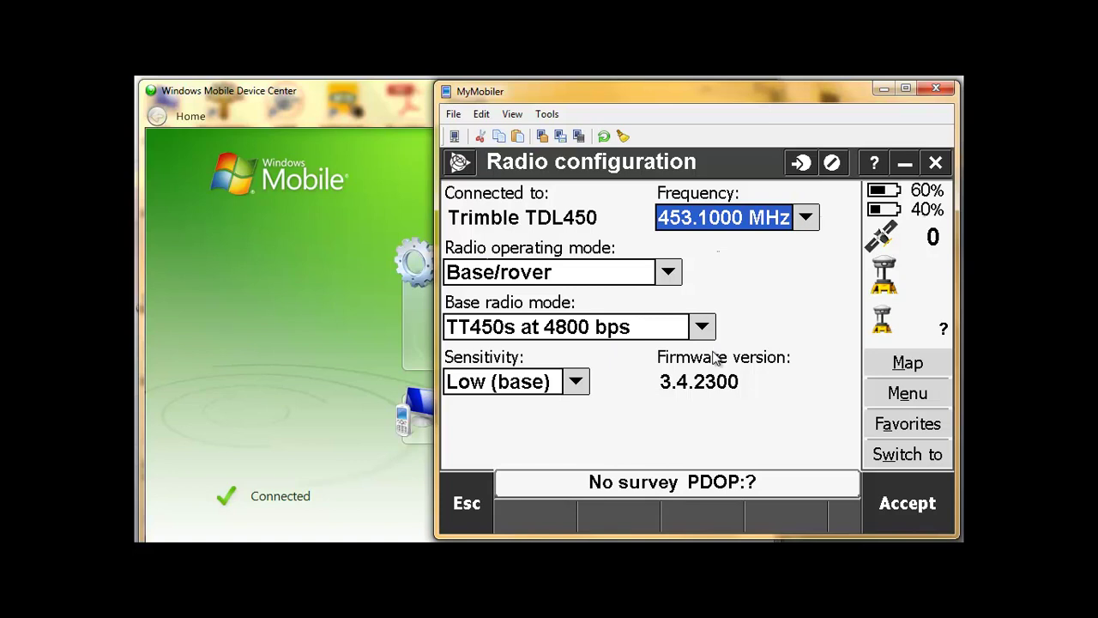
Set the TDL450 to 453.2000 MHz, keep Base/rover mode, and apply
click(806, 219)
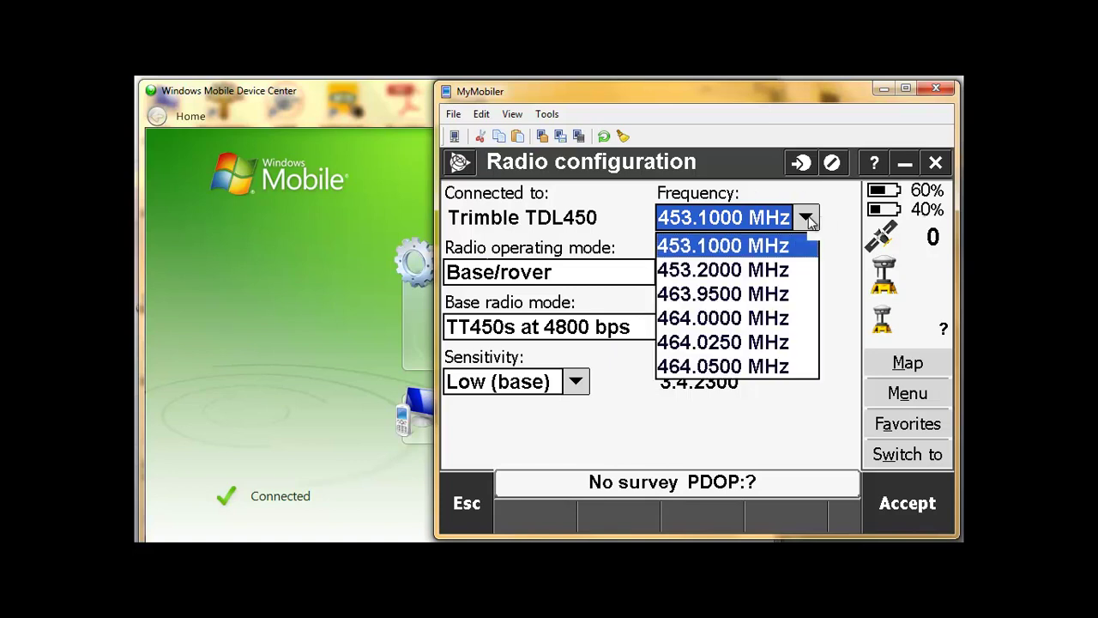
click(705, 271)
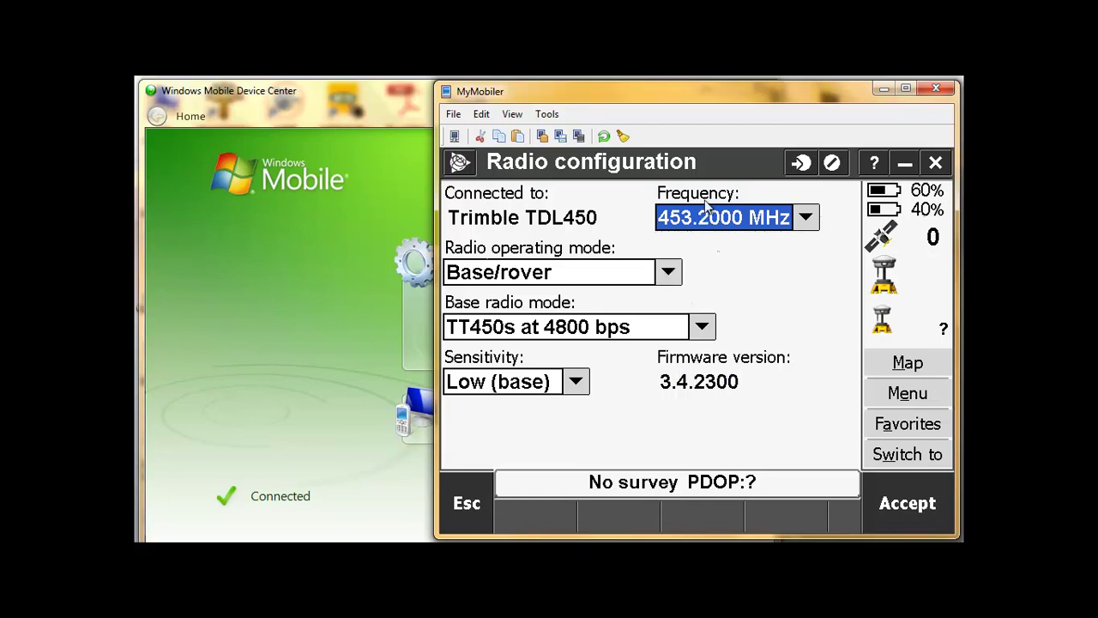
click(668, 272)
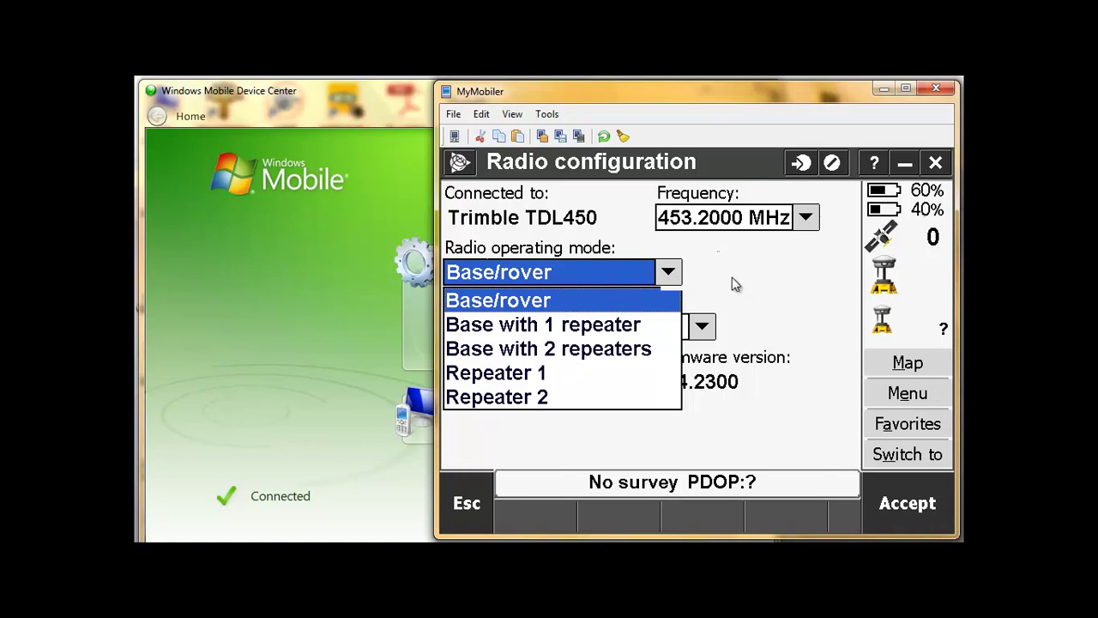
click(667, 273)
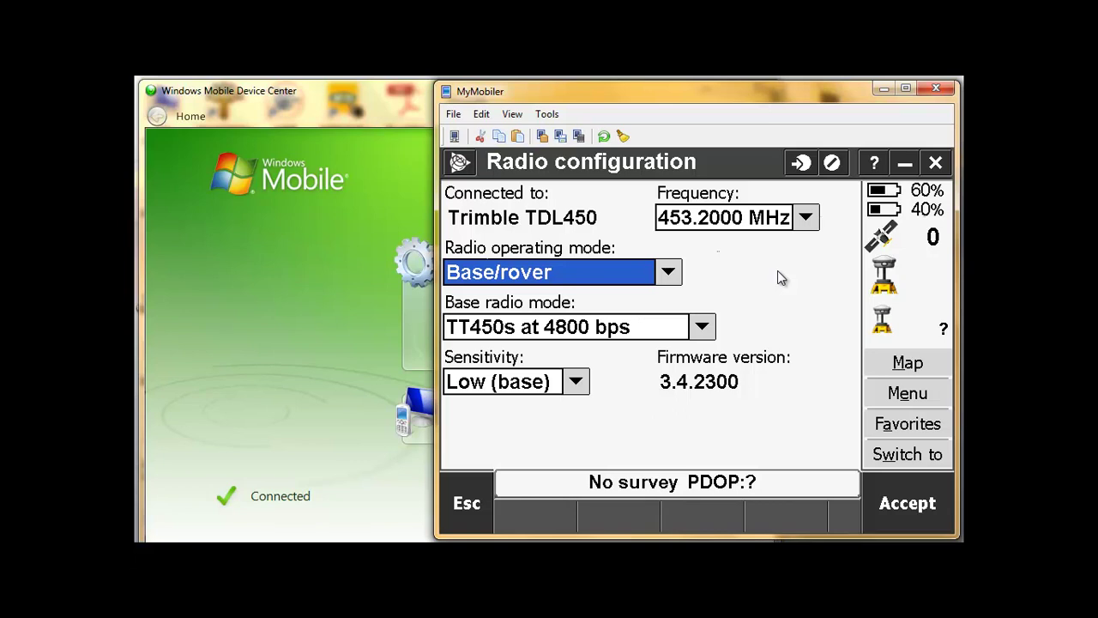
click(911, 503)
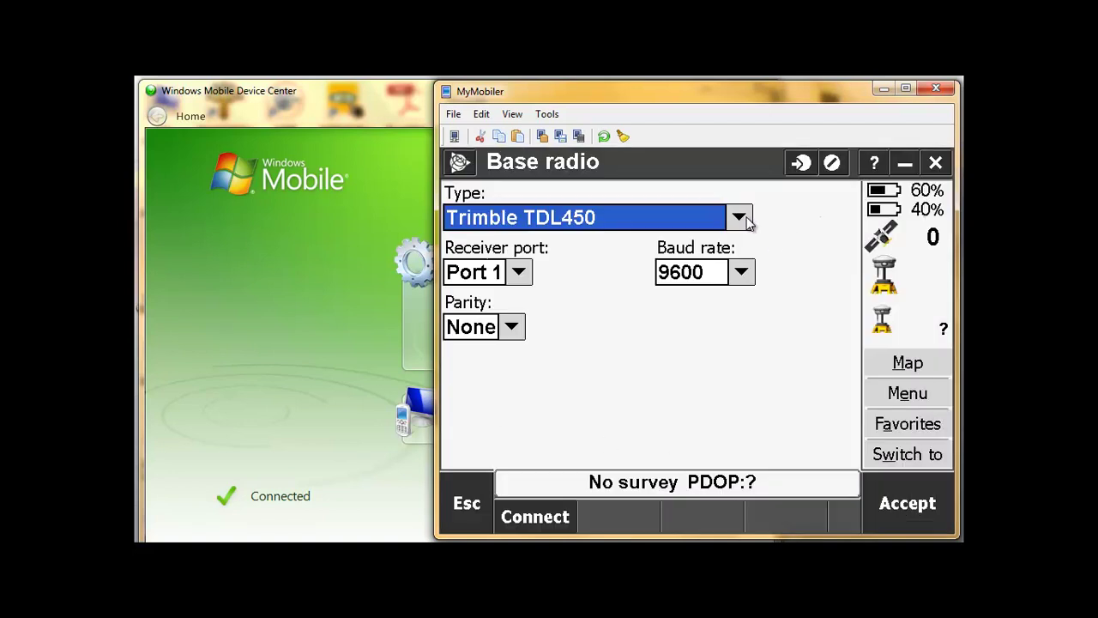
Set the base radio type back to Receiver internal and accept it
click(739, 218)
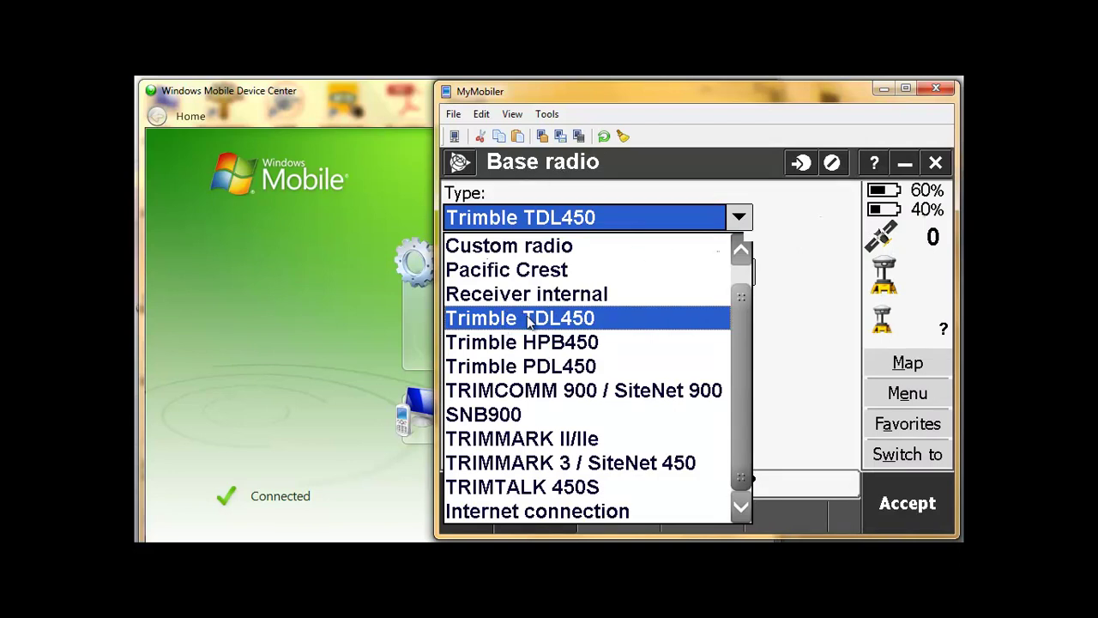
click(819, 275)
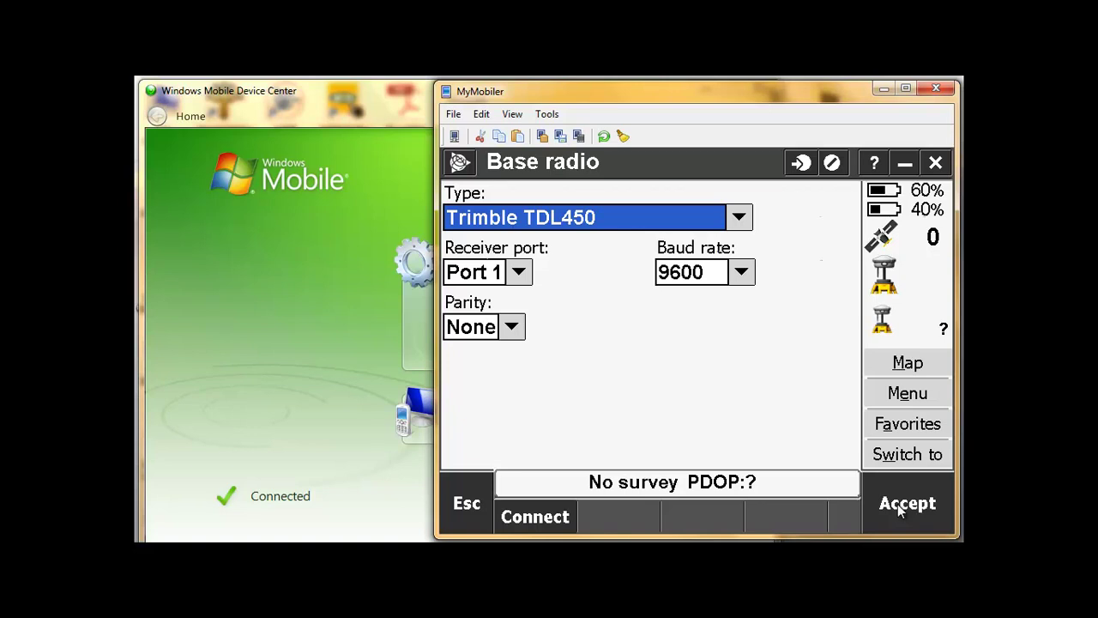
click(738, 217)
click(508, 294)
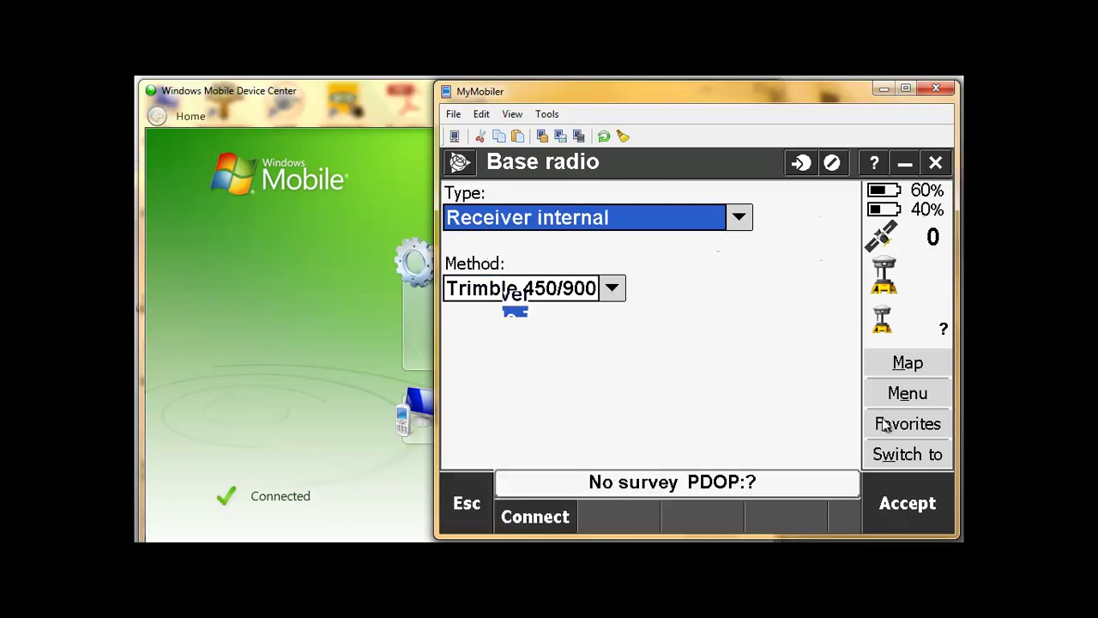
click(928, 505)
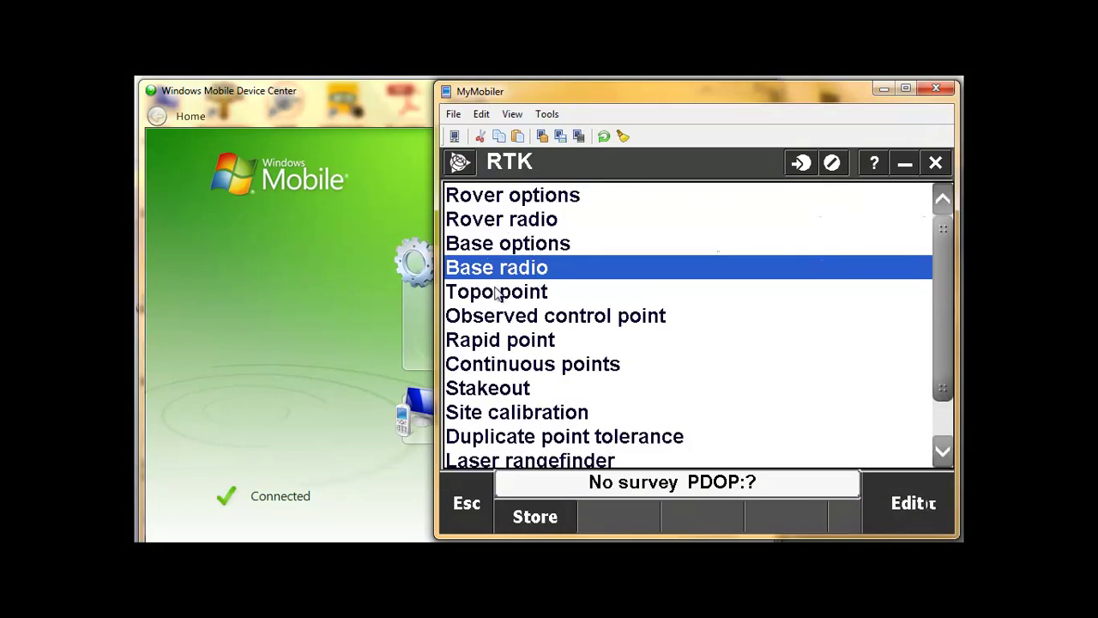
Keep the rover radio type as Receiver internal and connect to its Trimble 450/900 radio
click(546, 221)
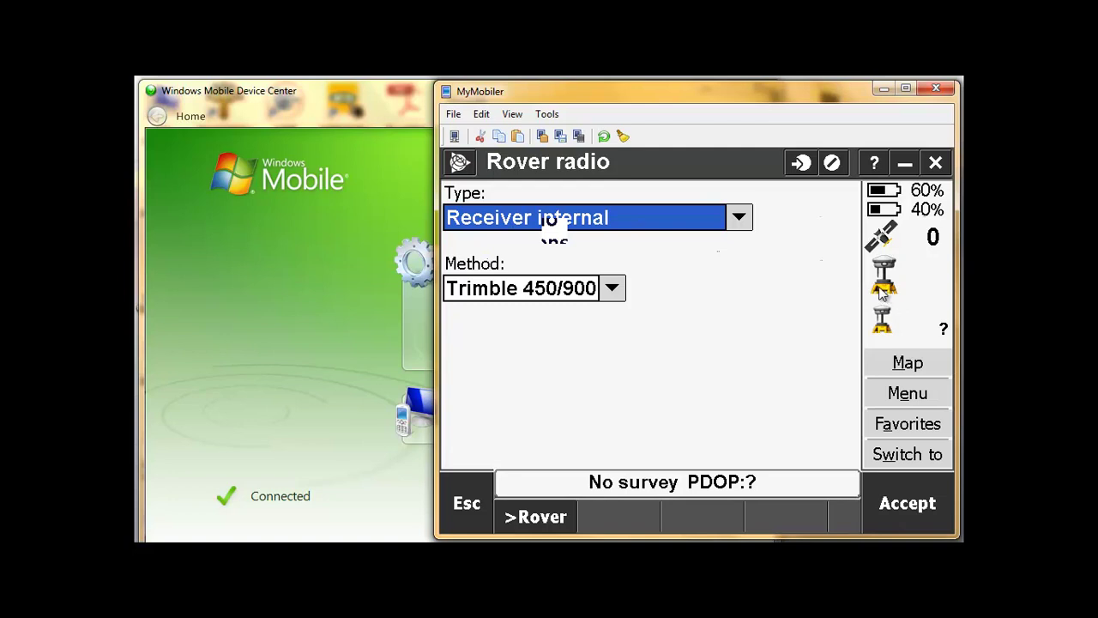
click(547, 518)
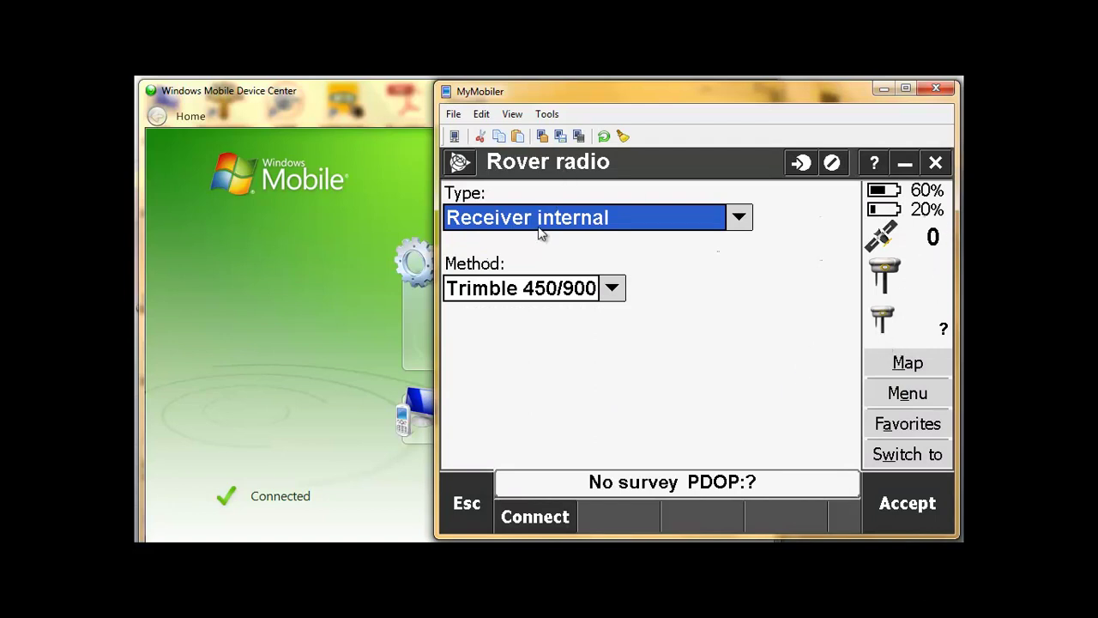
click(739, 219)
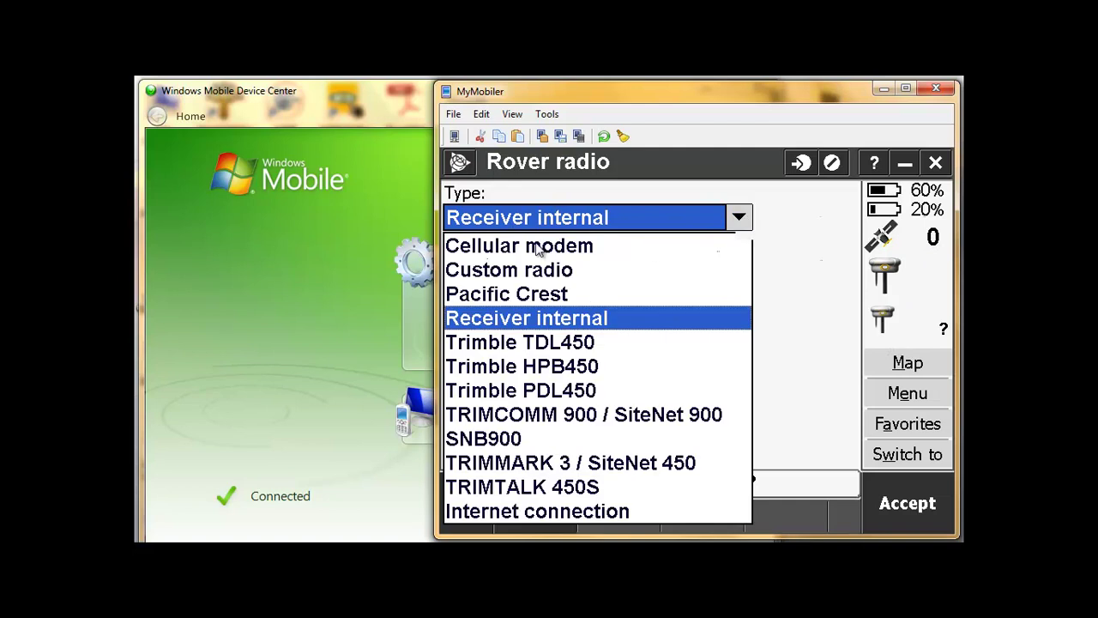
click(530, 319)
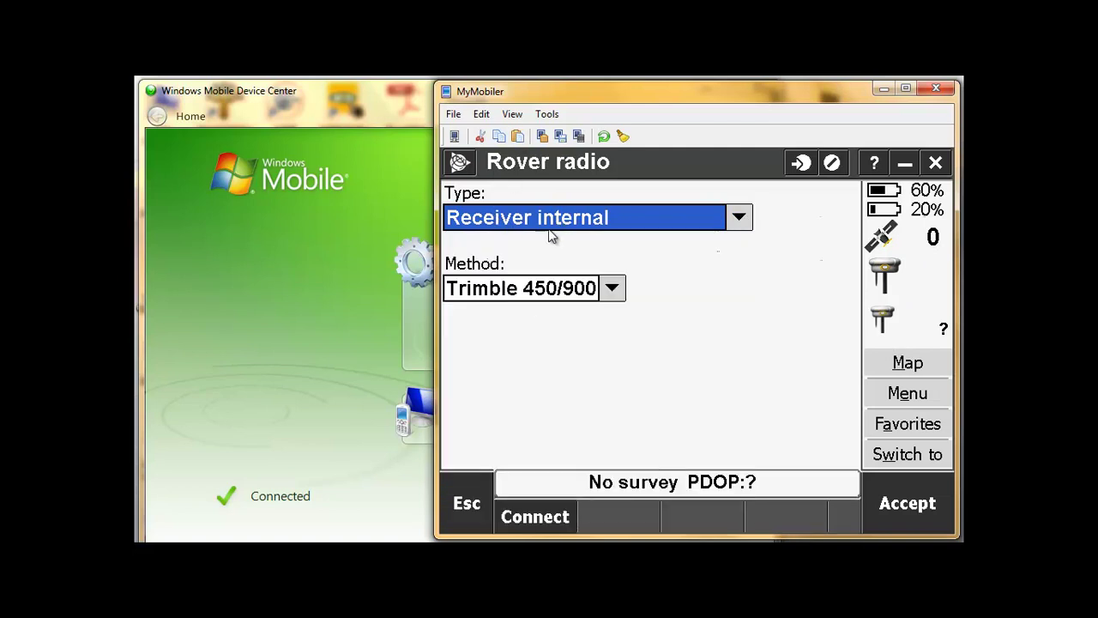
click(552, 516)
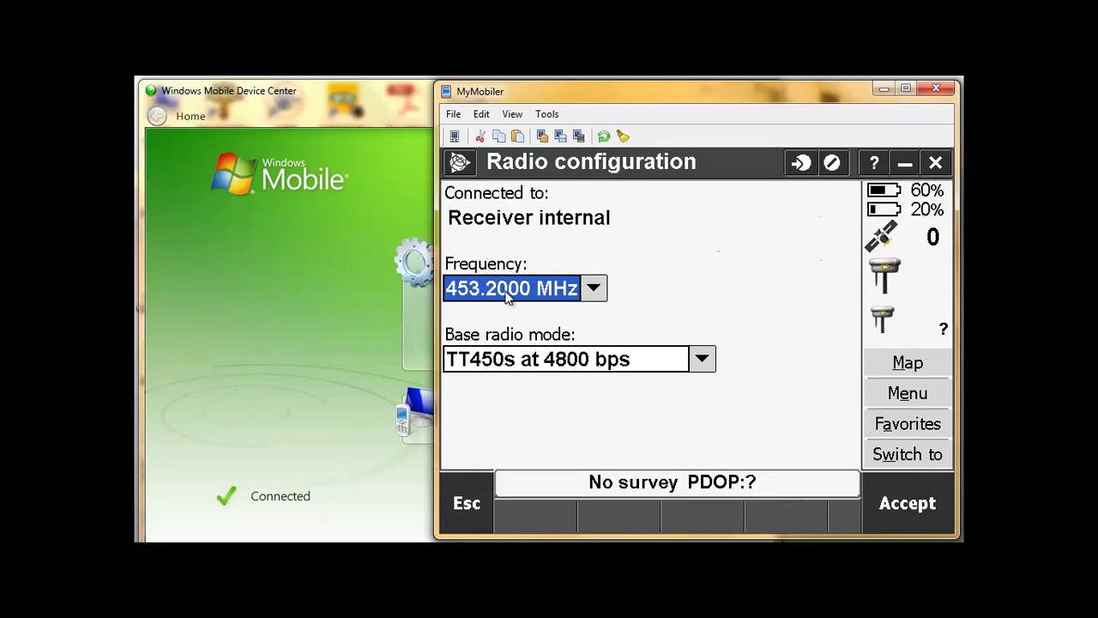
Apply 453.2000 MHz and TT450s at 4800 bps to the rover's internal radio
click(591, 288)
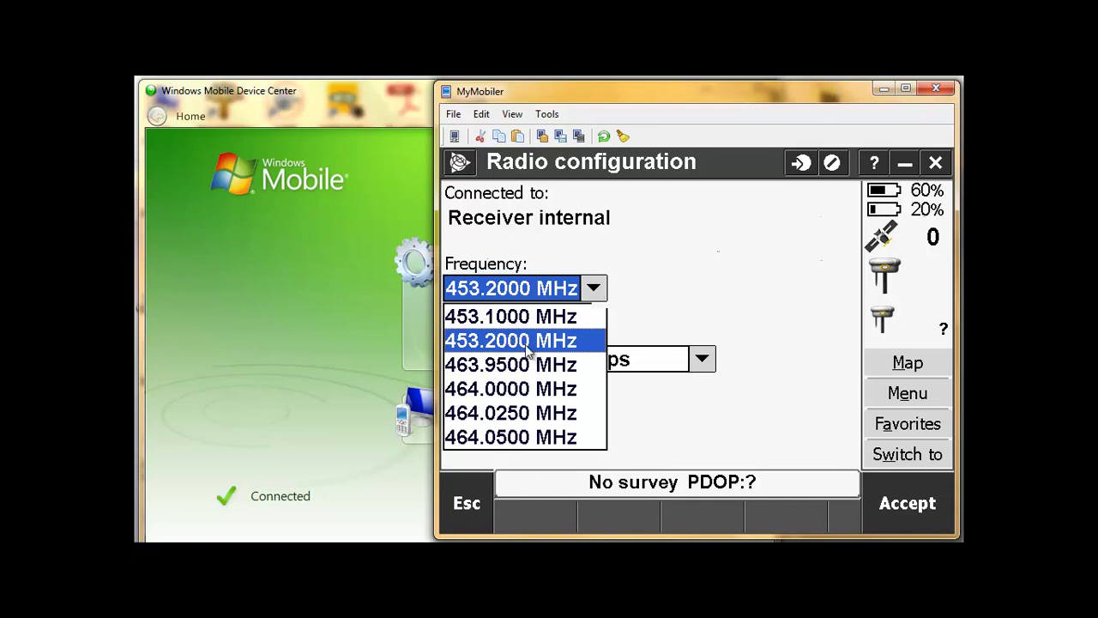
click(582, 344)
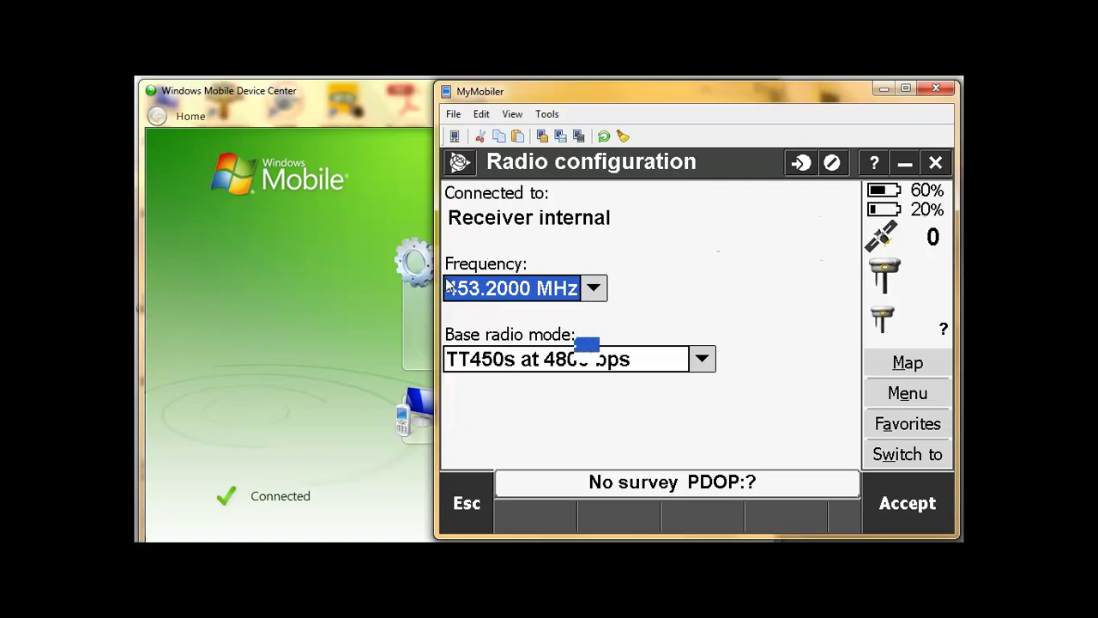
click(704, 360)
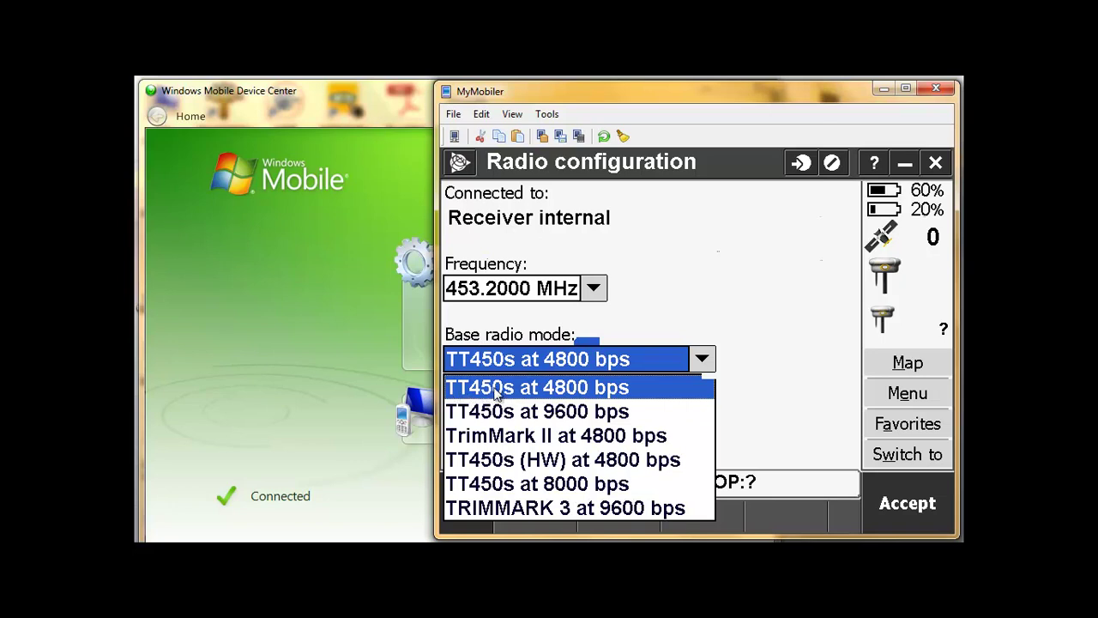
click(678, 392)
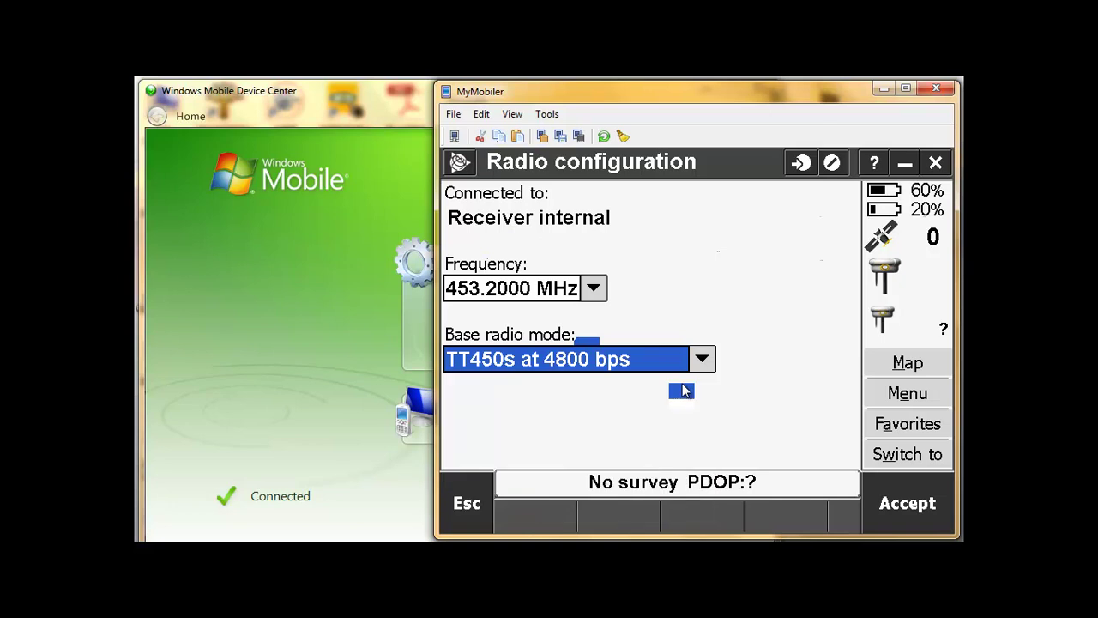
click(916, 510)
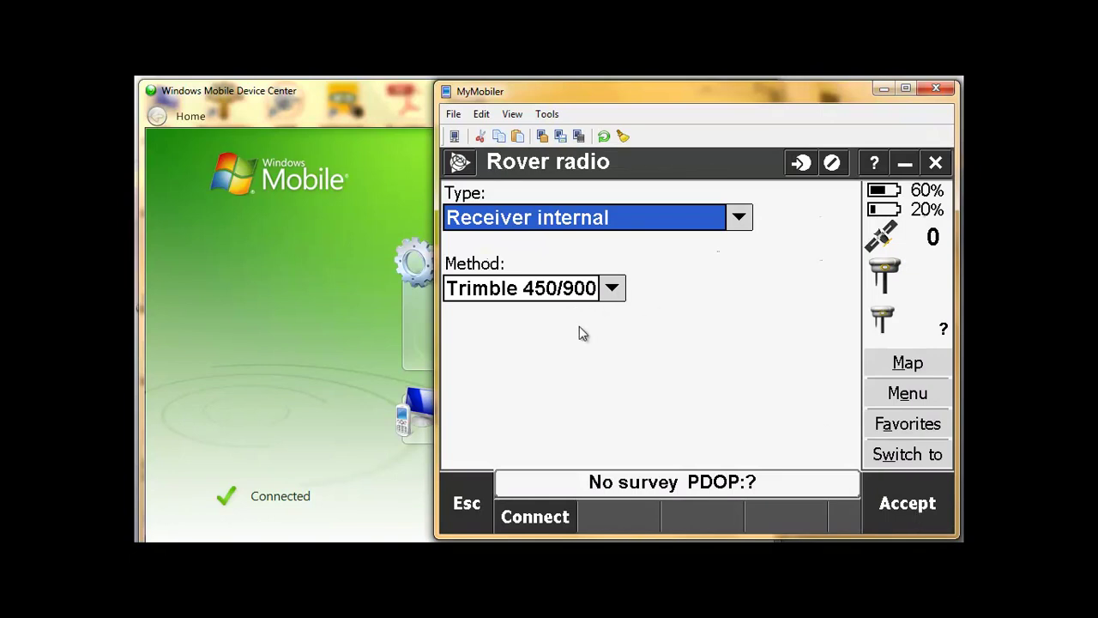
Accept the rover radio settings and store the RTK style
click(908, 504)
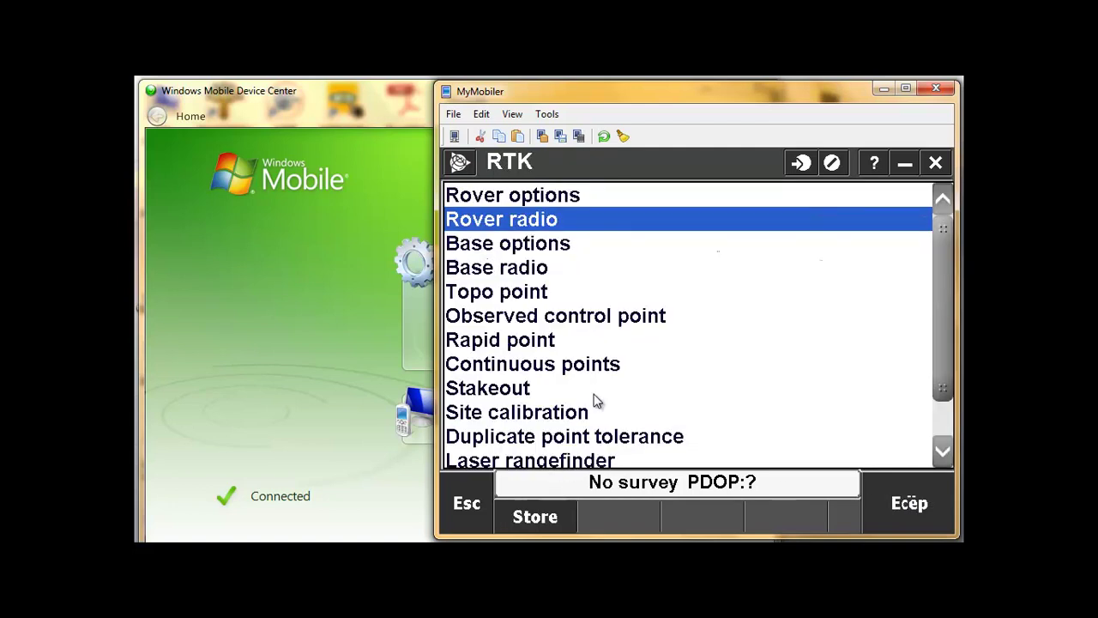
click(547, 514)
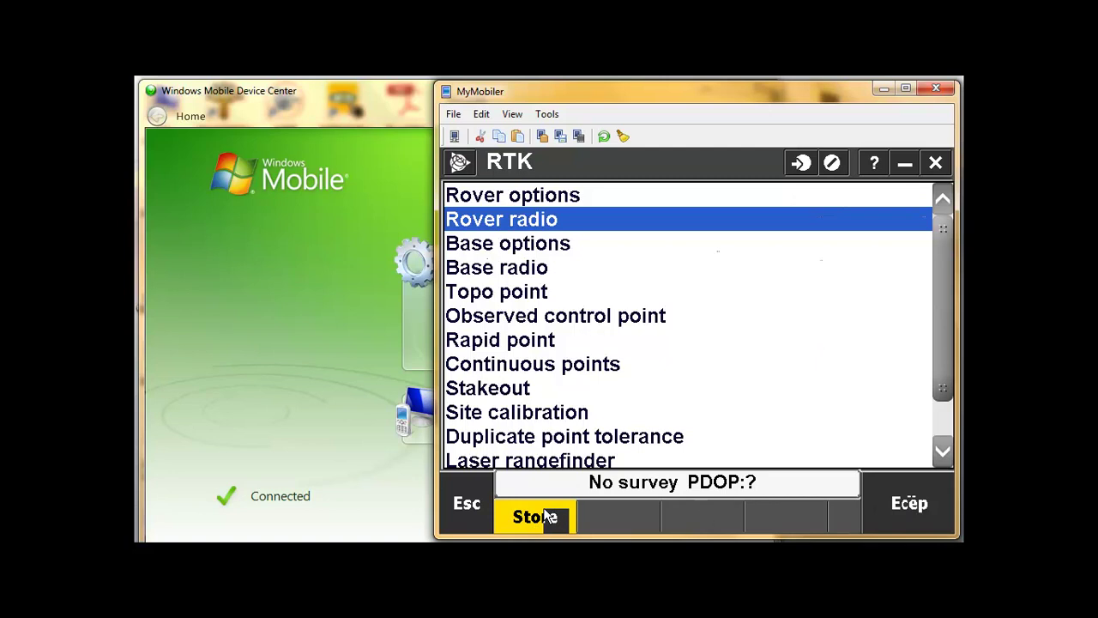